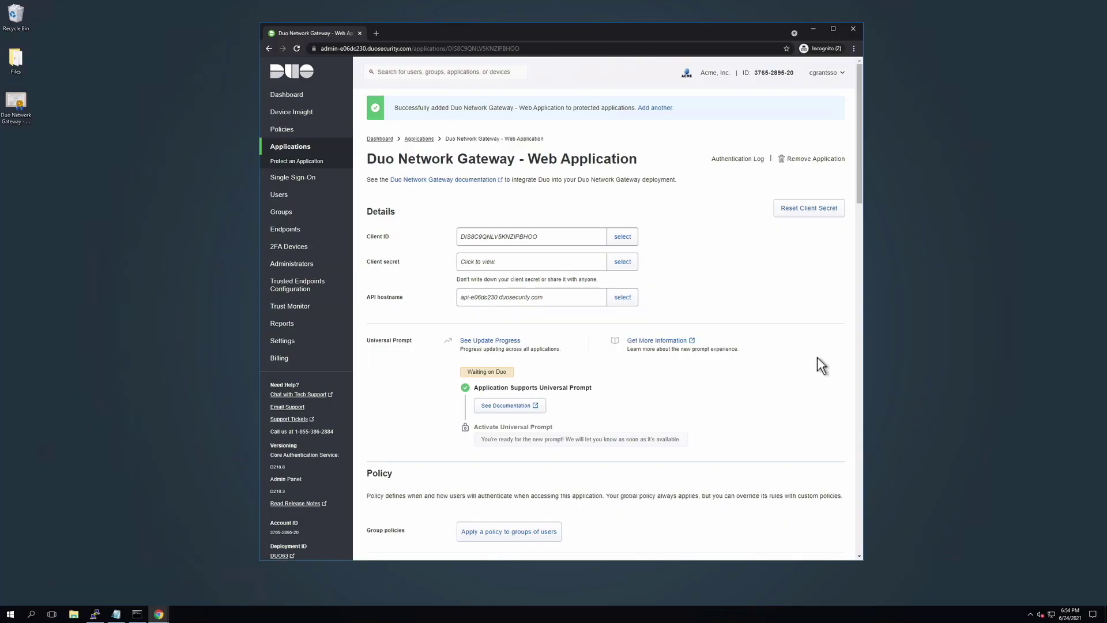
Change the application name suffix to 'Phabricator' and save the settings
scroll(818, 357, down, 4)
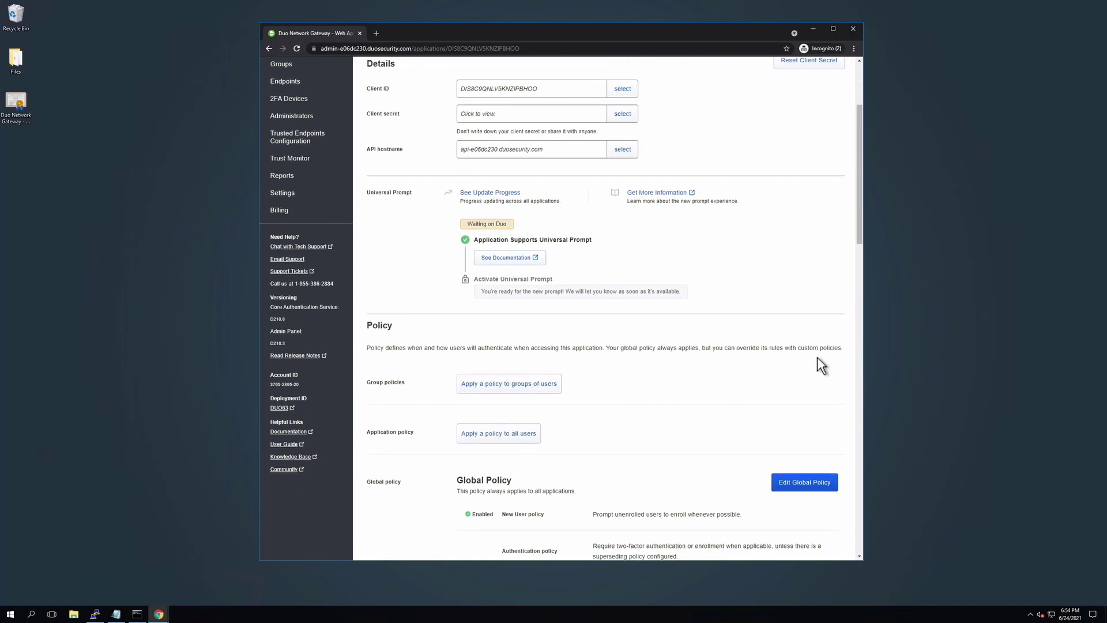
scroll(817, 358, down, 10)
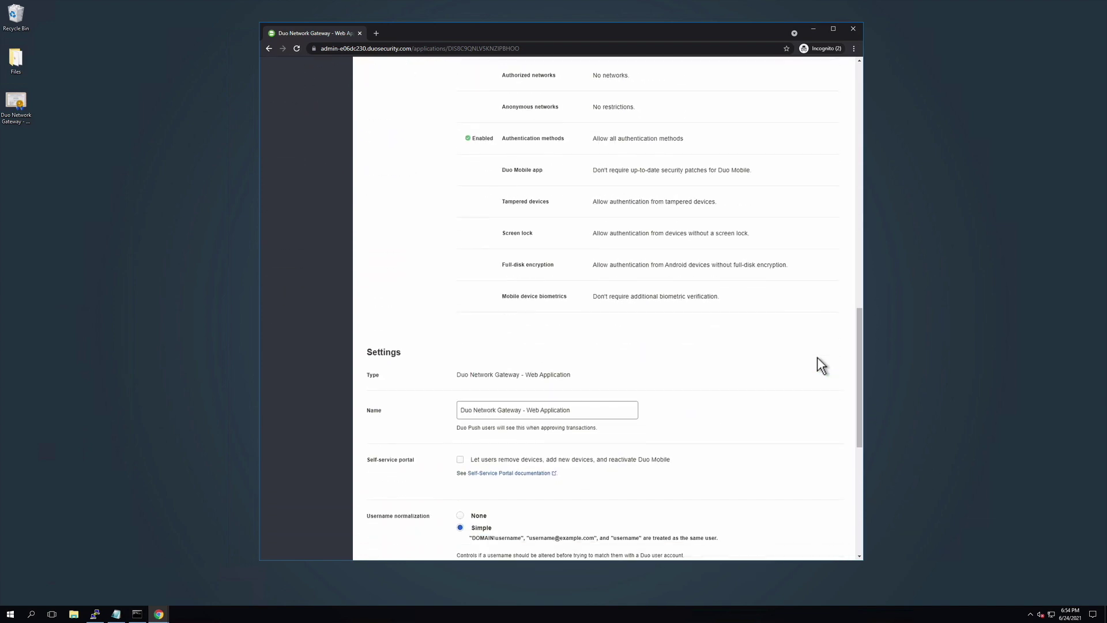
drag(576, 392, 526, 392)
text(P)
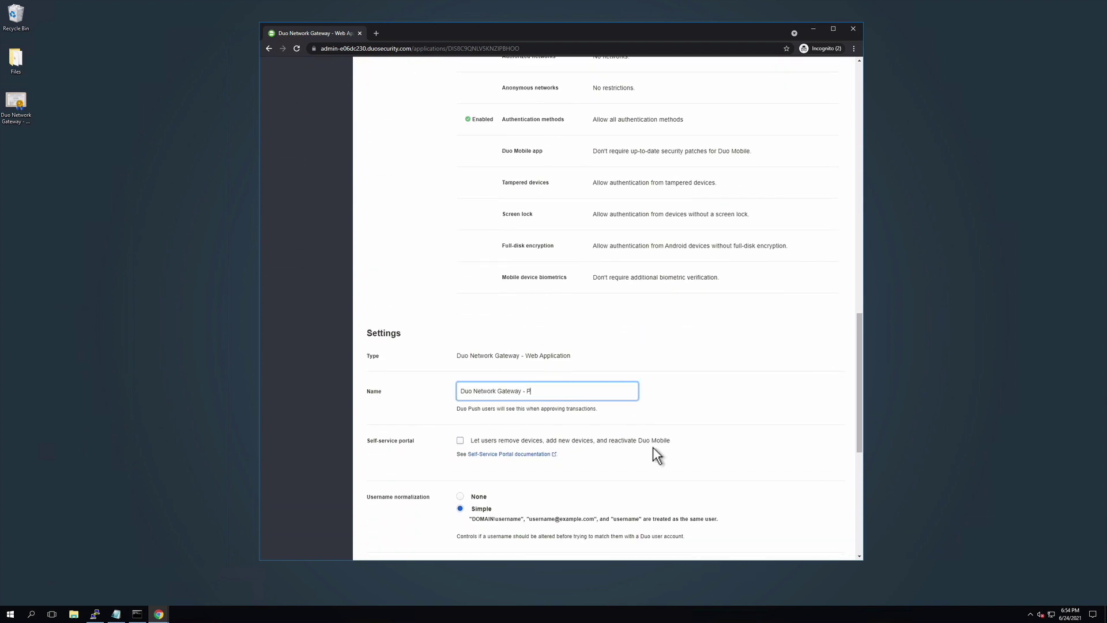
text(habricator)
scroll(751, 441, down, 2)
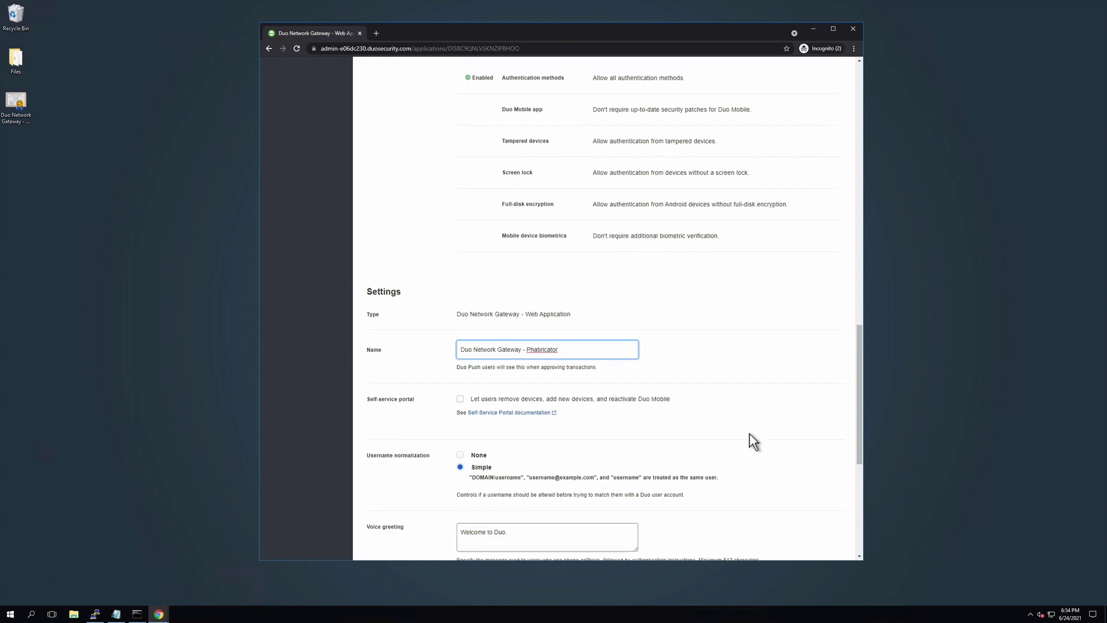
scroll(749, 441, down, 4)
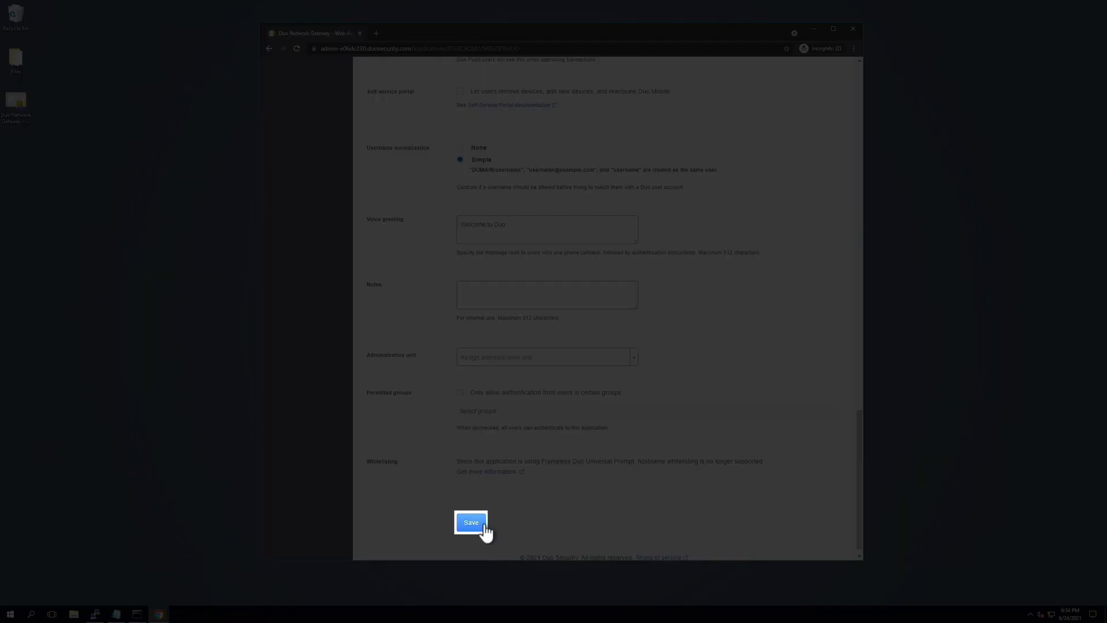
click(485, 526)
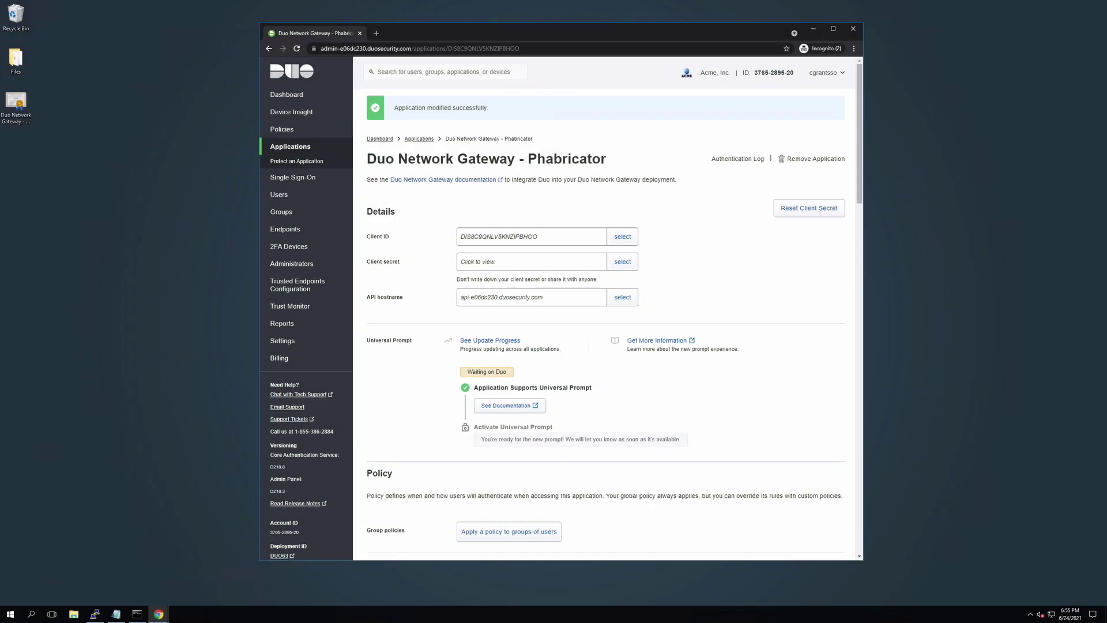
Arrange the Duo Admin Panel and Network Gateway windows side by side
drag(704, 39, 499, 40)
click(159, 614)
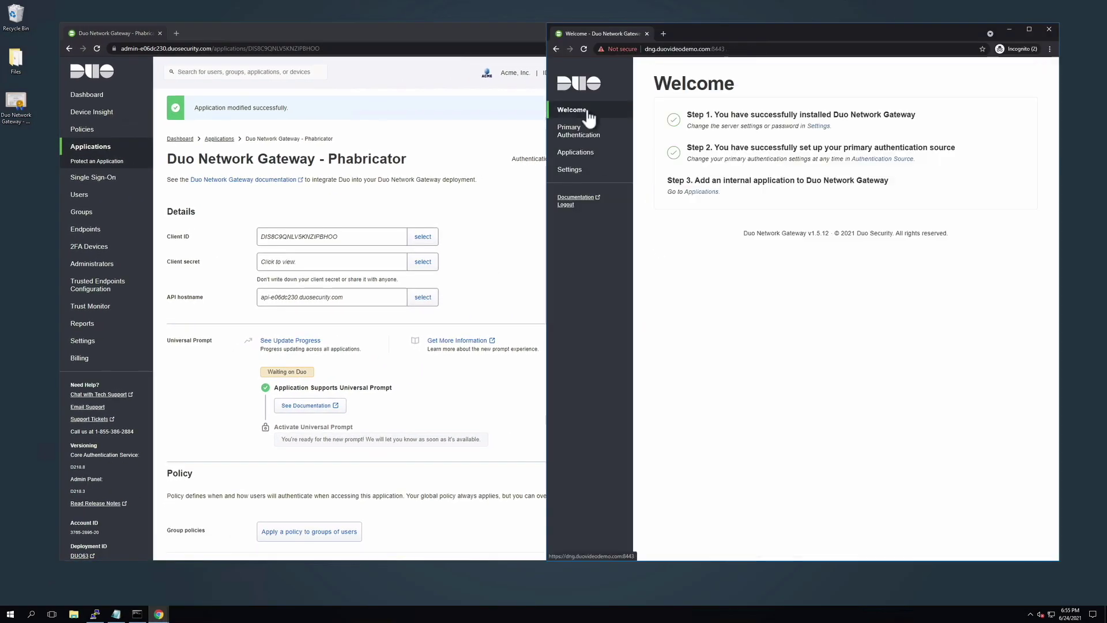
drag(740, 30, 780, 33)
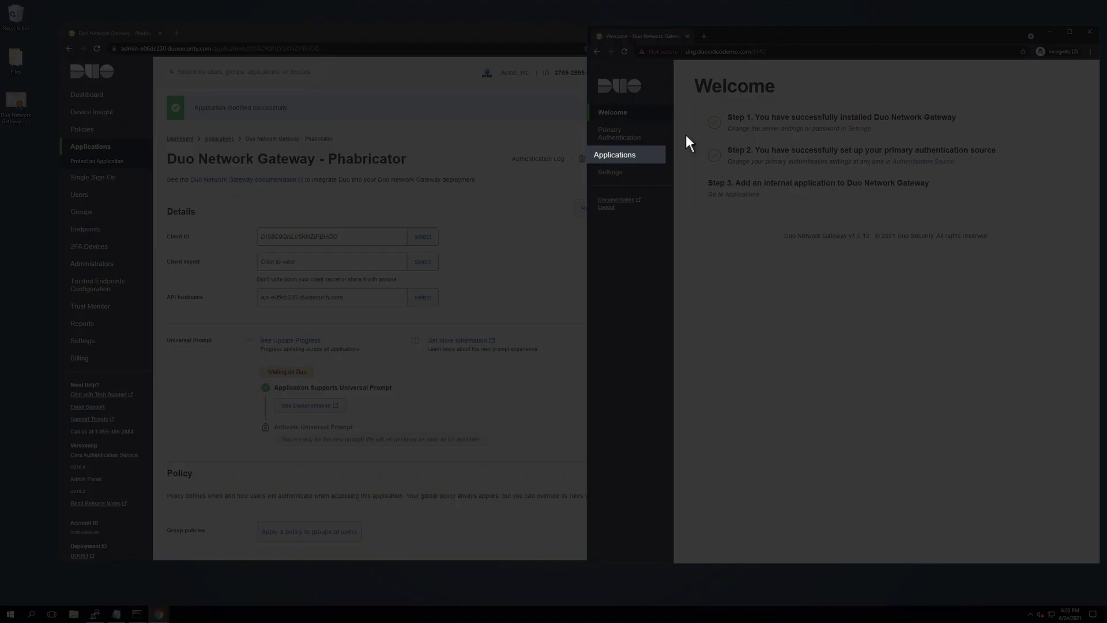
Start adding a new Web Application from the gateway's Applications page
click(659, 166)
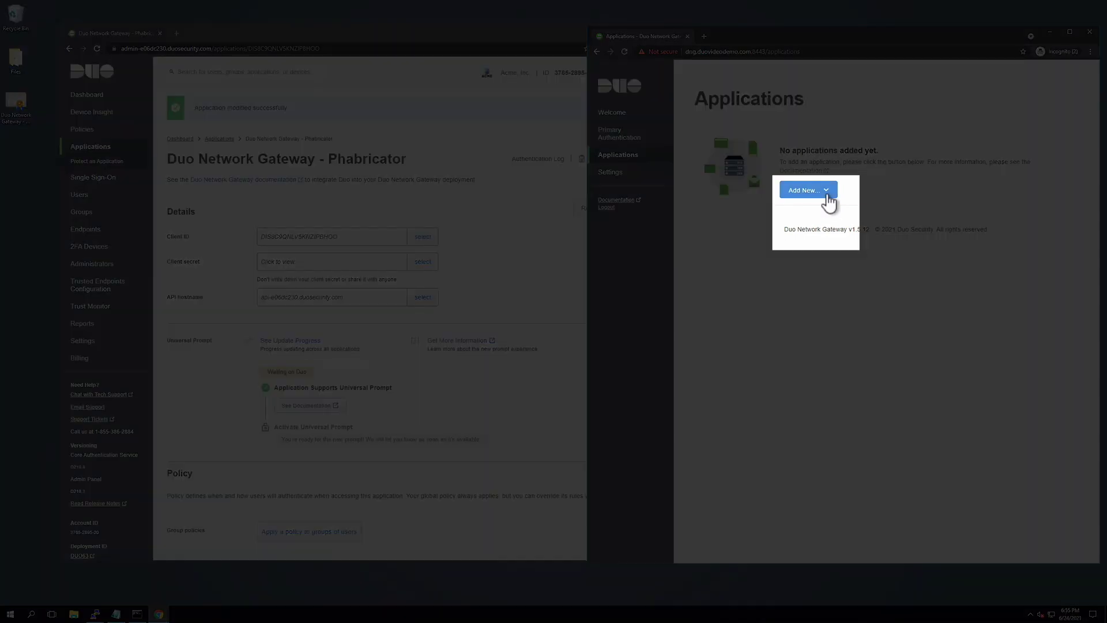
click(826, 194)
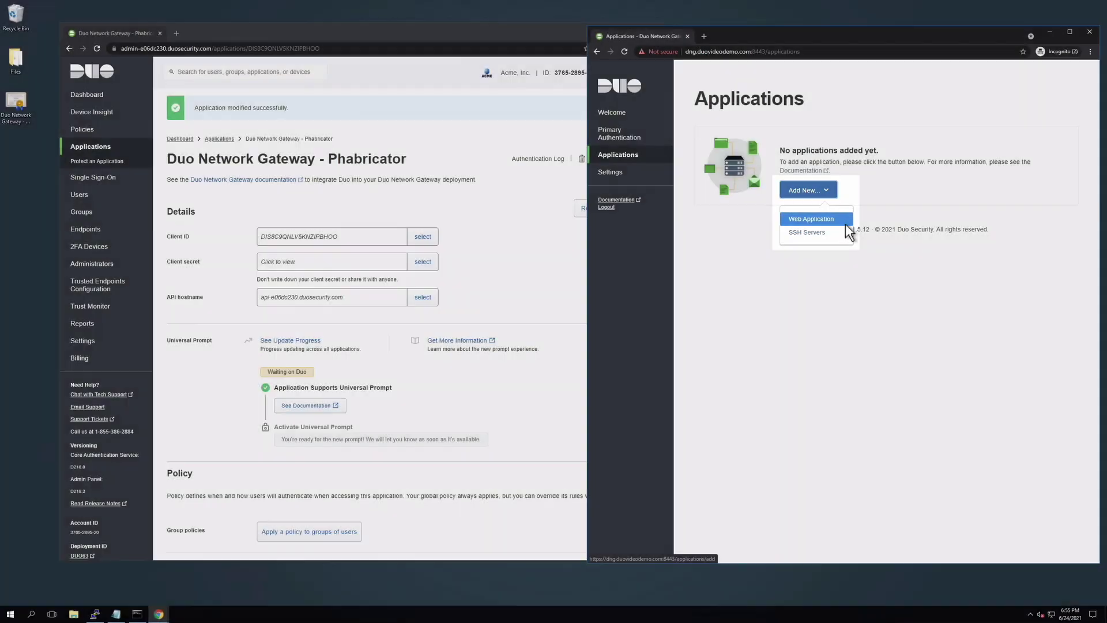
click(845, 223)
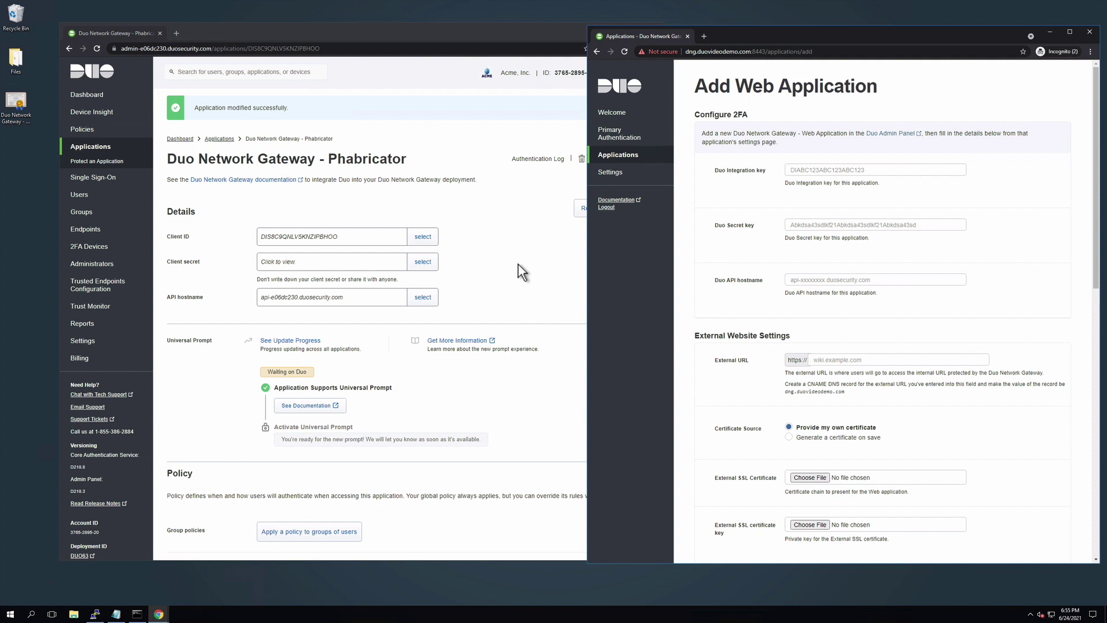
Copy the Client ID and client secret into the Duo integration key and secret key fields
click(517, 266)
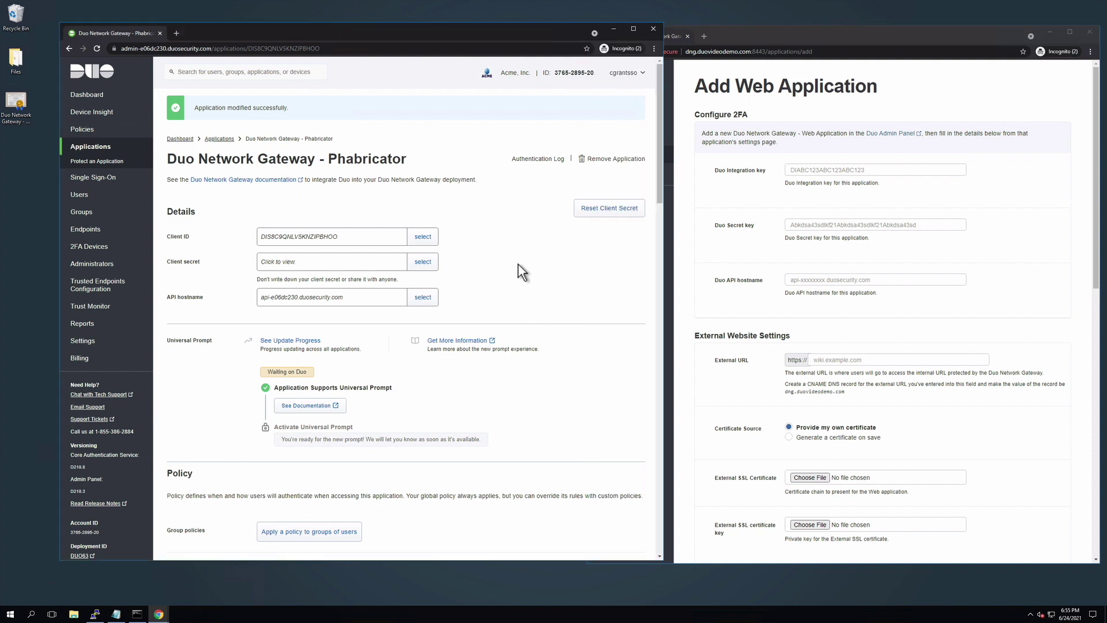
click(423, 236)
key(ctrl+c)
click(802, 170)
key(ctrl+v)
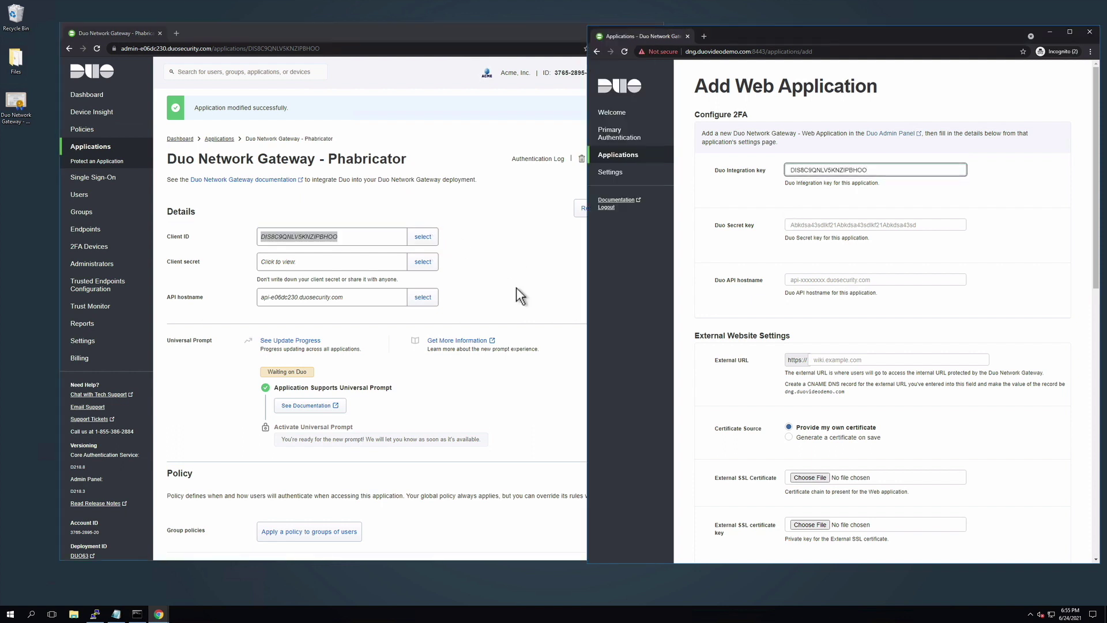
click(422, 261)
click(801, 224)
key(ctrl+v)
Paste the API hostname and enter External URL phabricator.duovideodemo.com
click(422, 297)
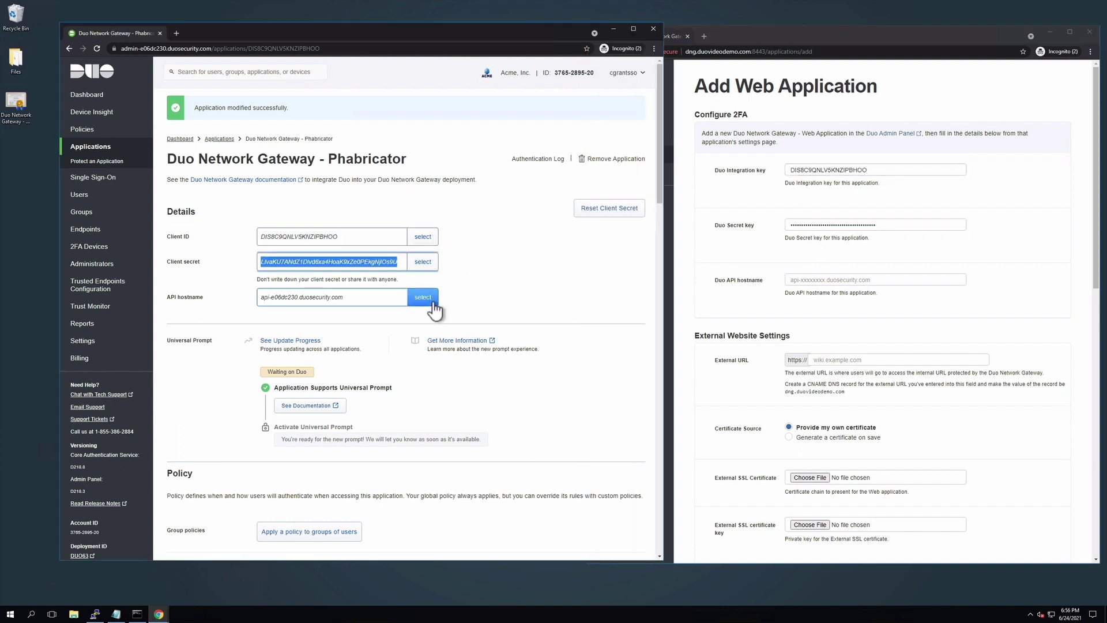
click(817, 279)
text(api-e06dc230.duosecurity.com)
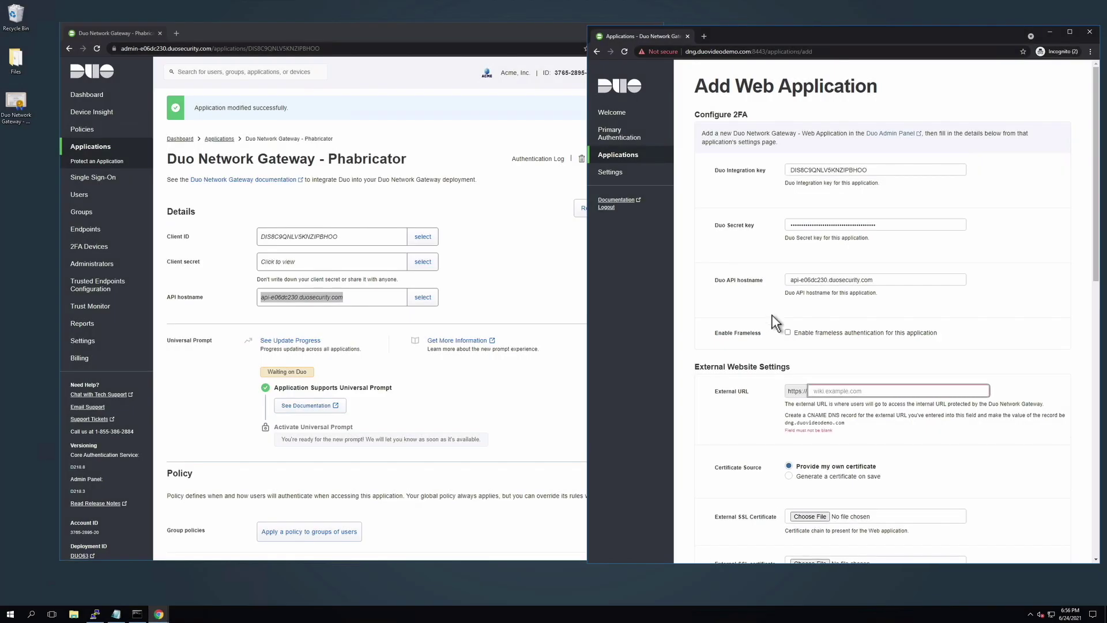
click(793, 394)
text(phabricato)
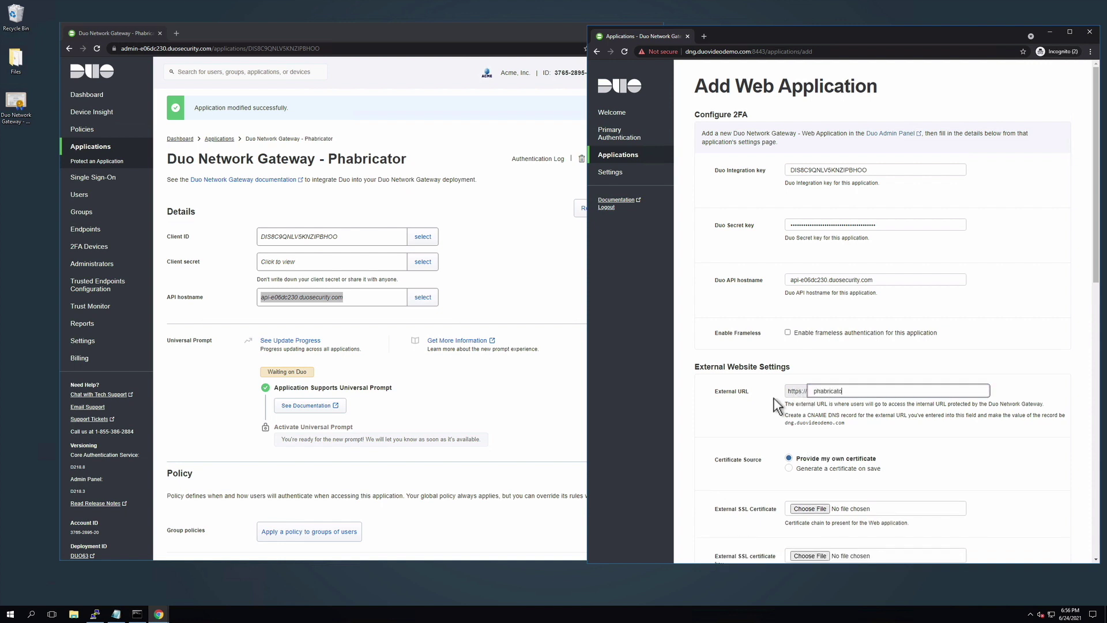
text(r.duovideodemo.com)
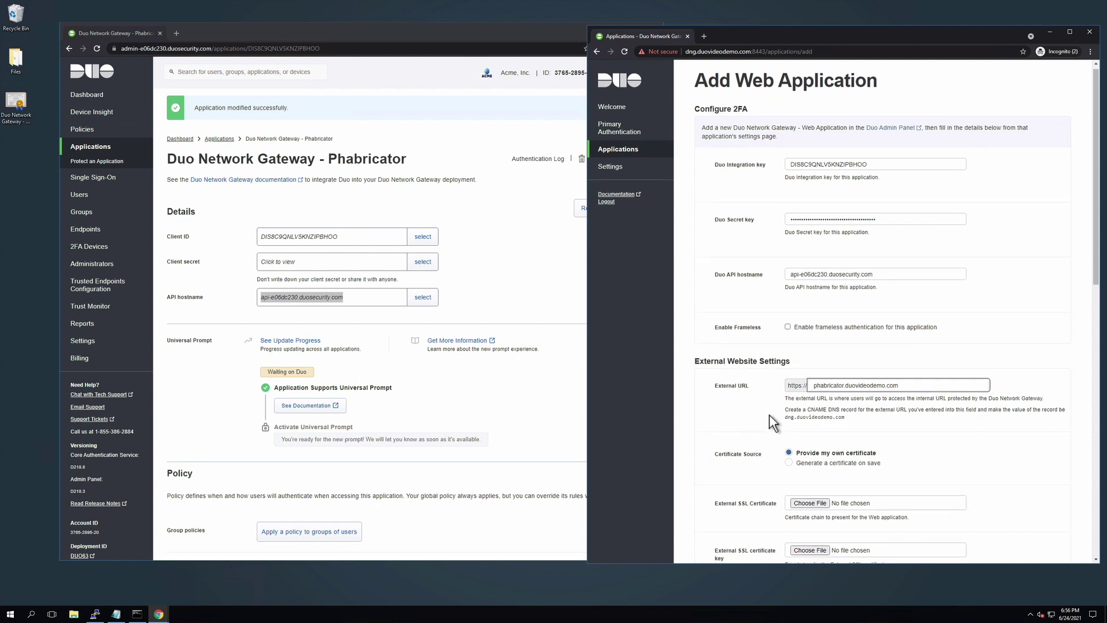
Attach star_duovideodemo_com.crt from Files > GKC (1) > GKC as the external SSL certificate
scroll(769, 414, down, 1)
scroll(769, 413, down, 1)
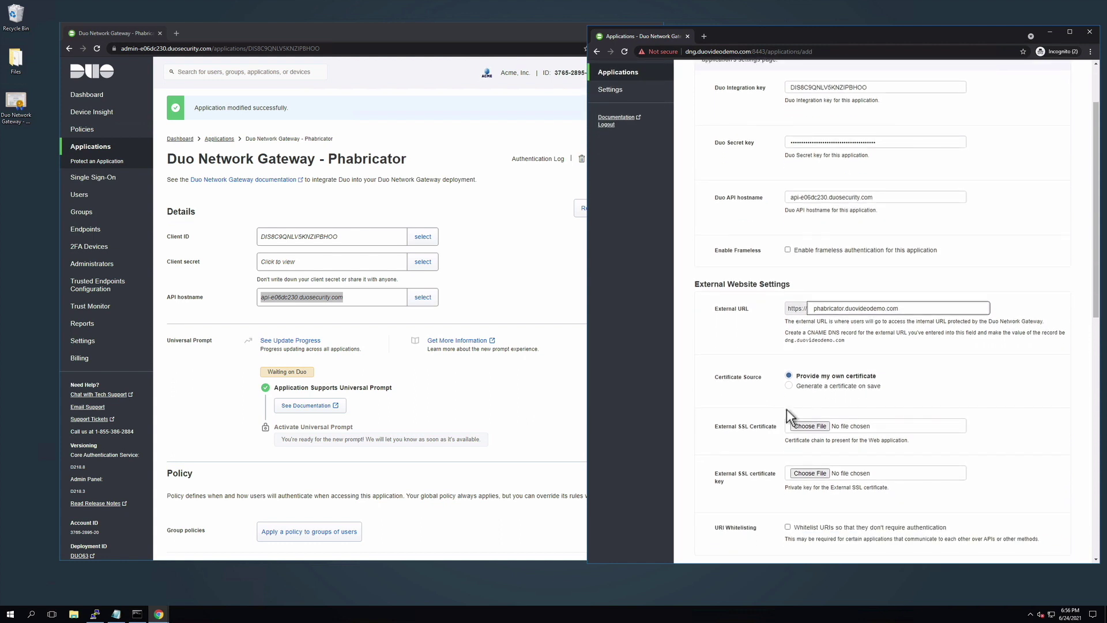
click(810, 427)
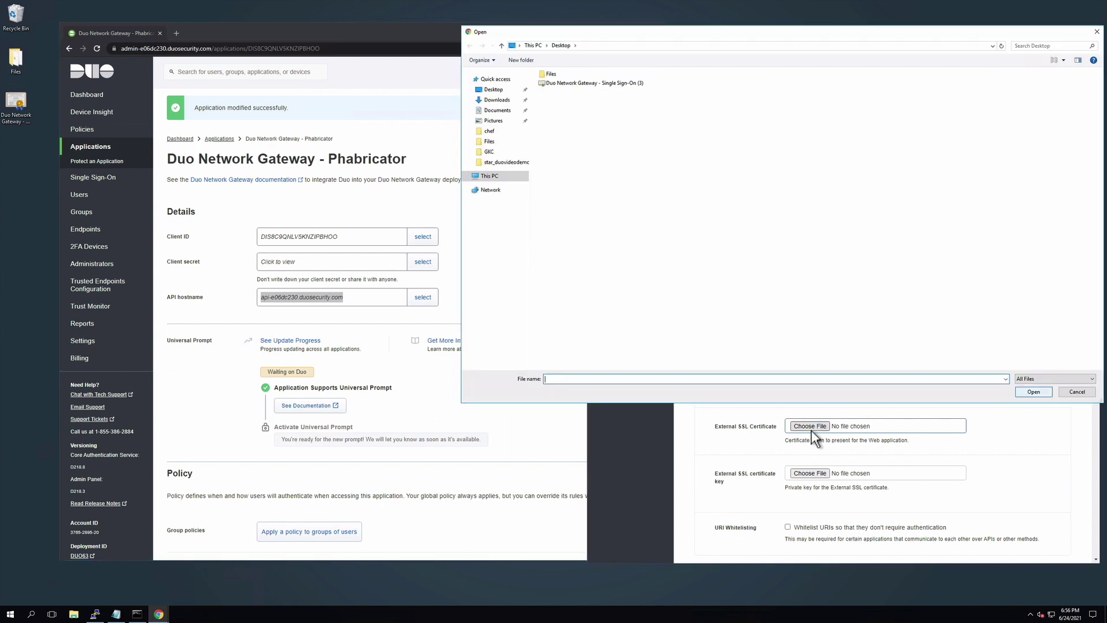
double_click(551, 75)
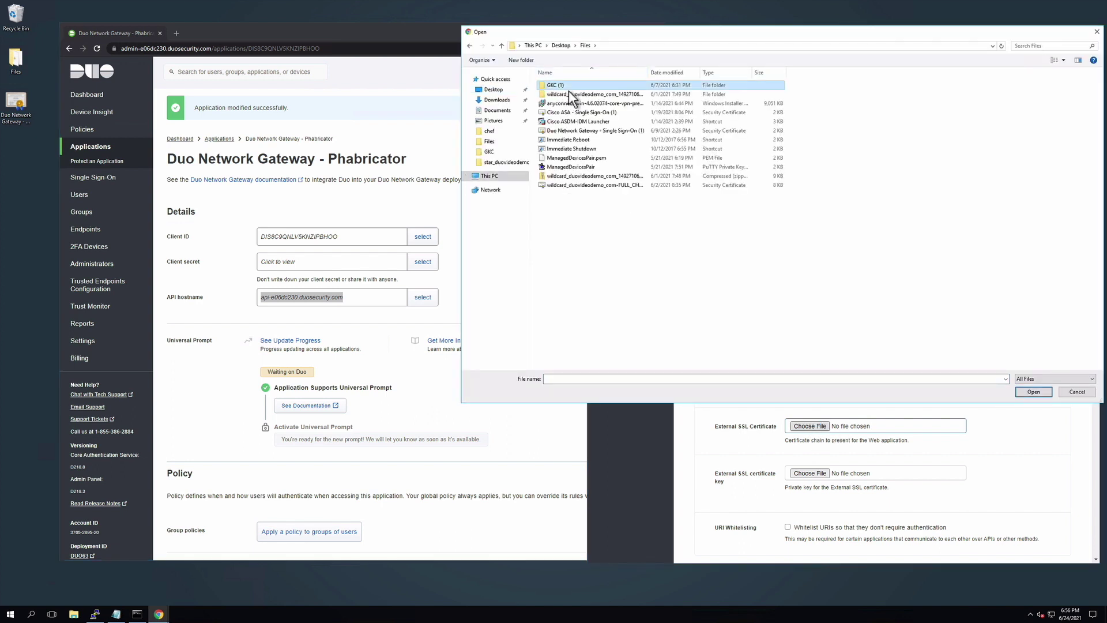
double_click(575, 105)
double_click(562, 94)
click(576, 146)
click(1033, 391)
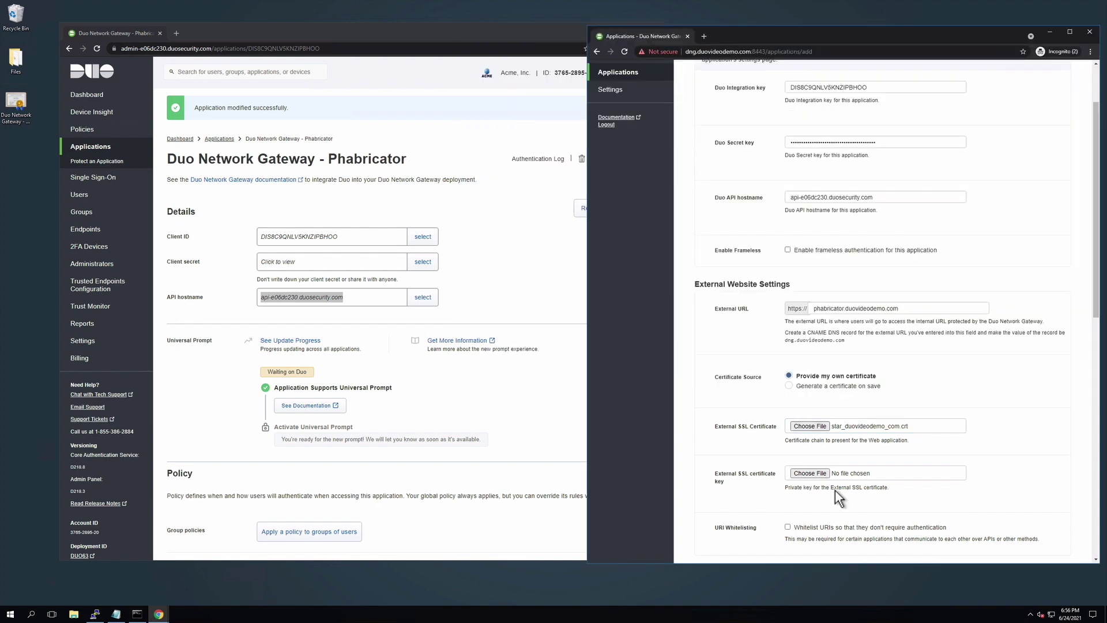
Attach duovideodemo_com.key as the SSL certificate key
click(814, 477)
click(615, 45)
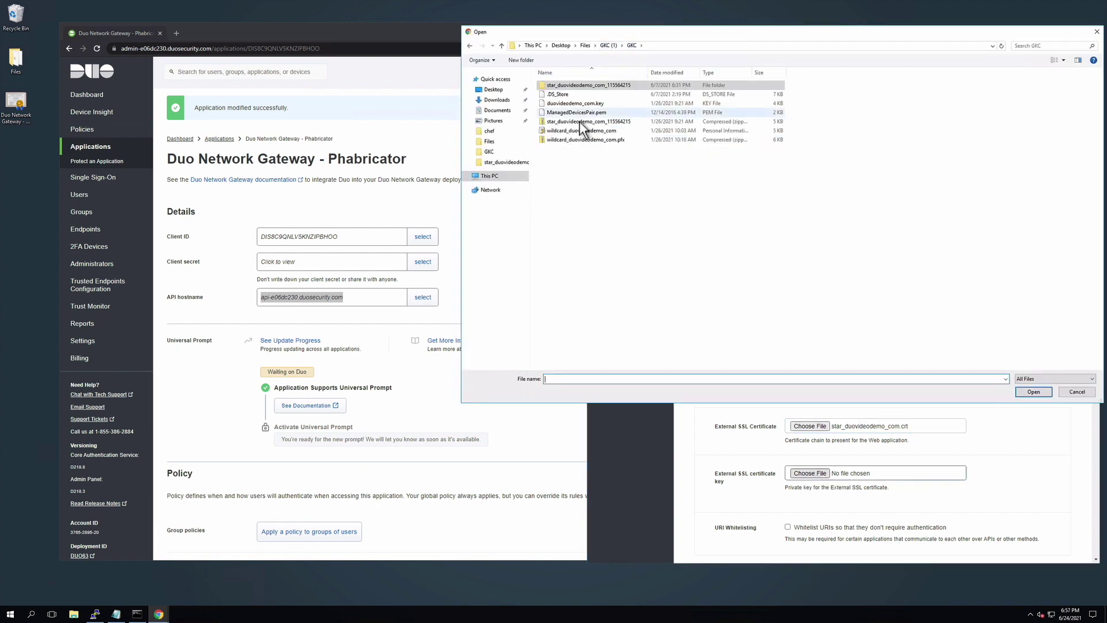
click(575, 103)
click(1031, 391)
scroll(1038, 457, down, 3)
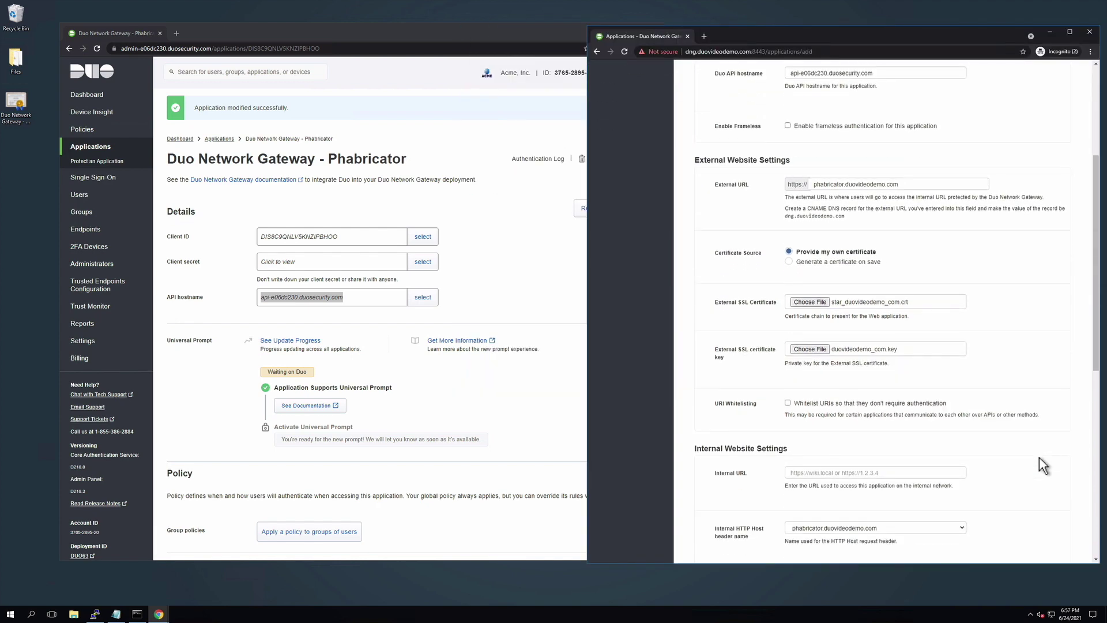
click(857, 411)
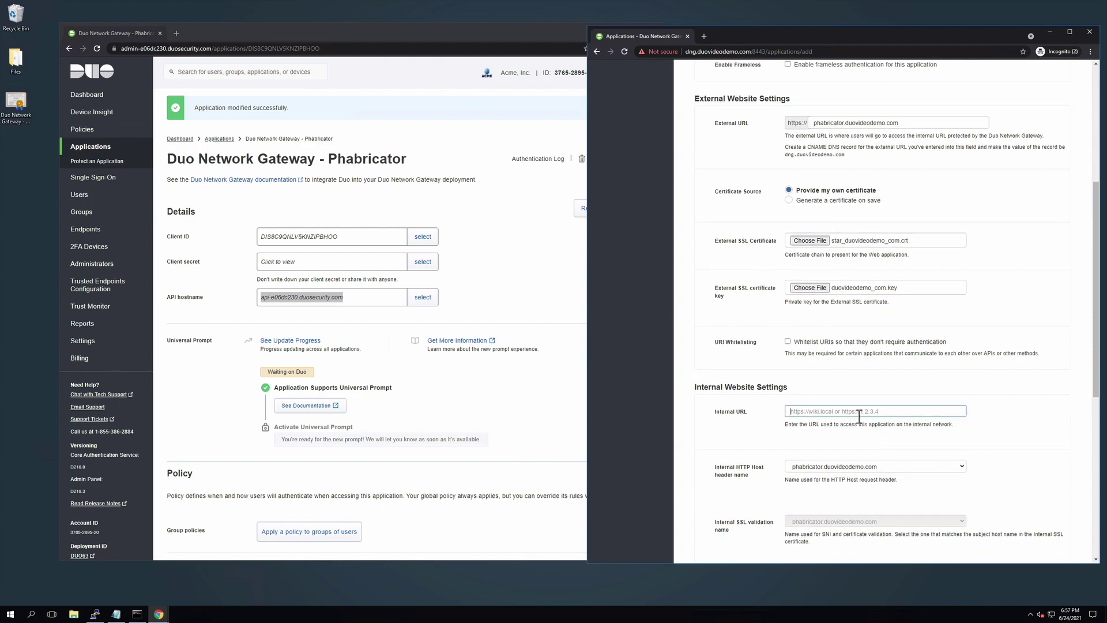
text(https:)
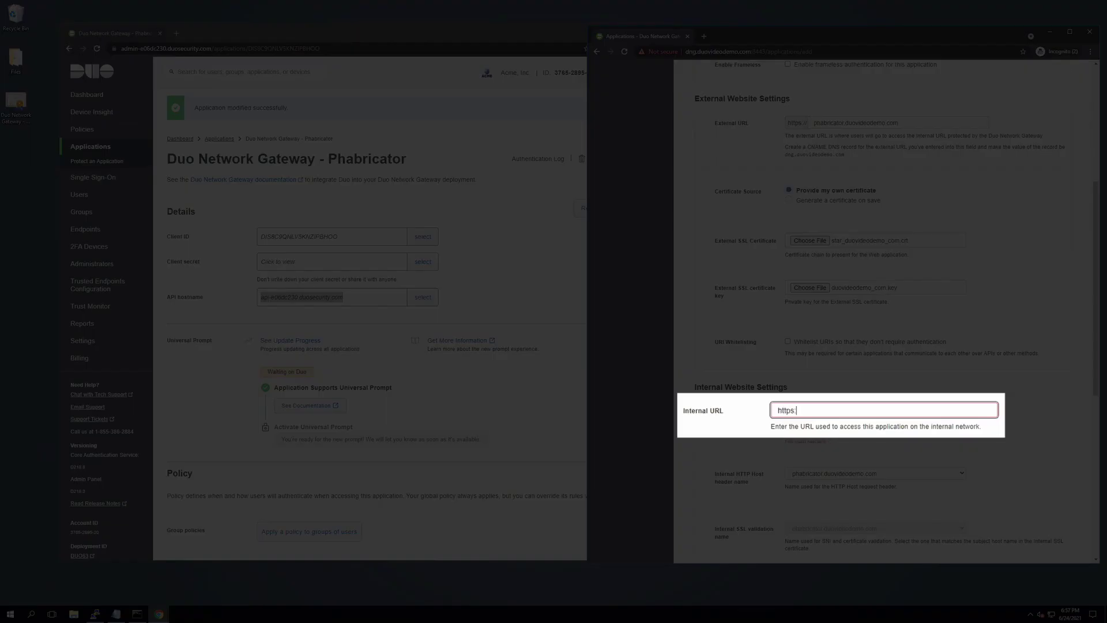
text(//phabricator)
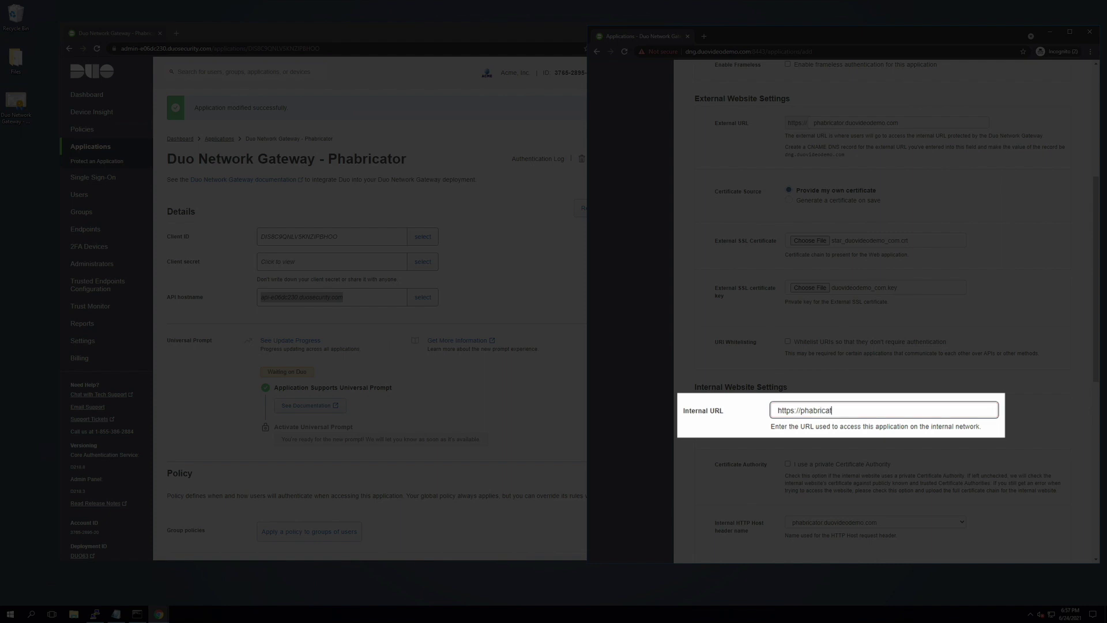
text(.duovideodemo.com)
scroll(767, 442, down, 3)
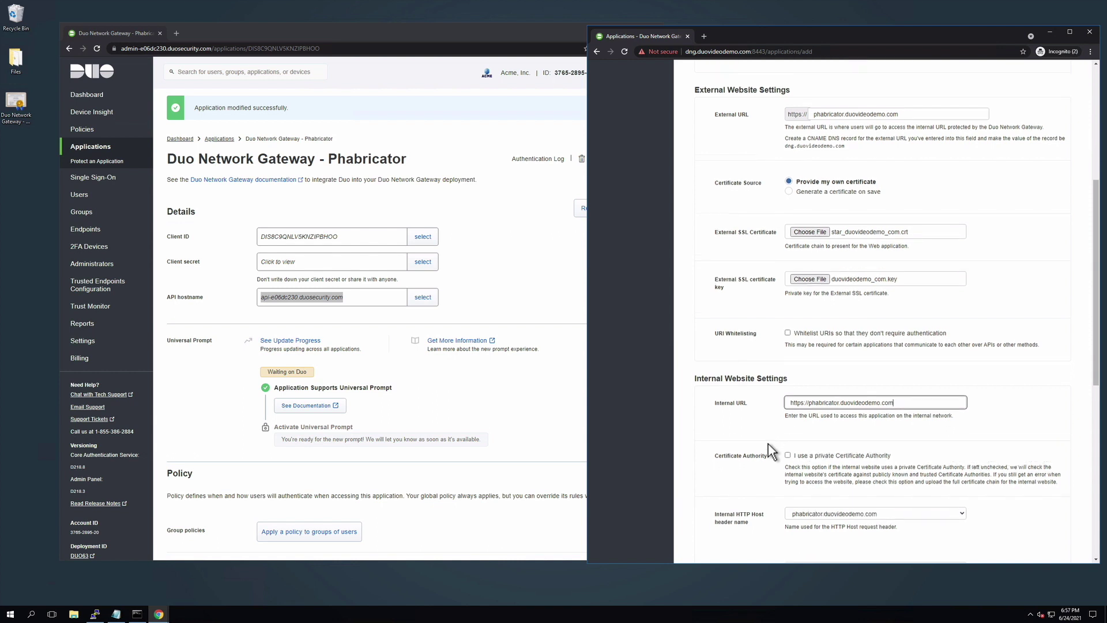
scroll(768, 444, down, 3)
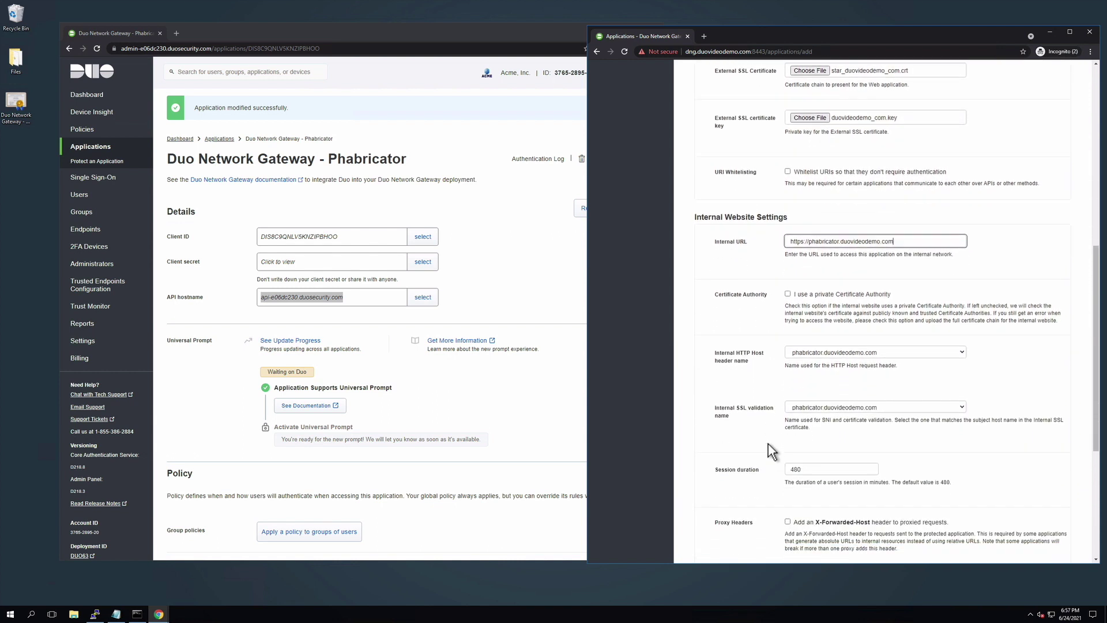
scroll(768, 443, down, 2)
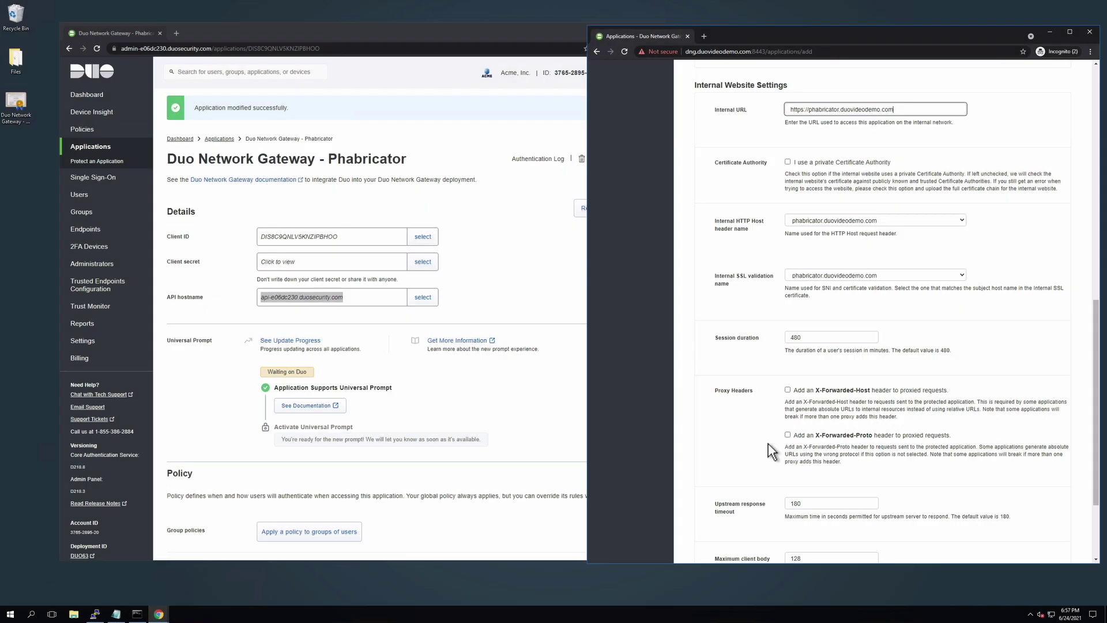
scroll(767, 443, down, 2)
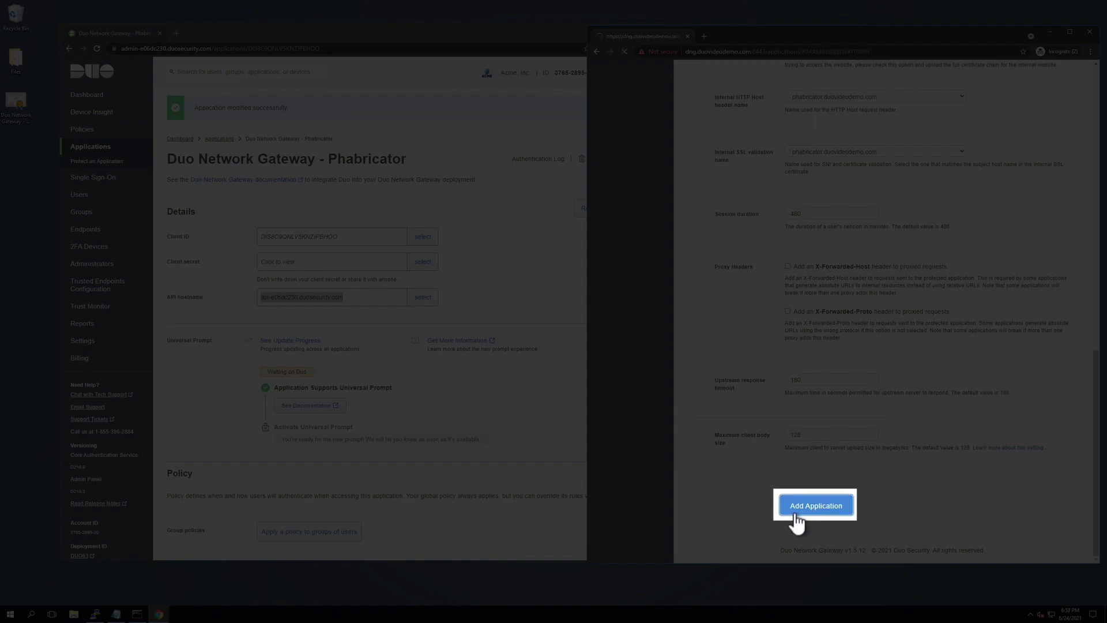
click(815, 505)
Confirm adding the Phabricator application to the gateway
click(612, 113)
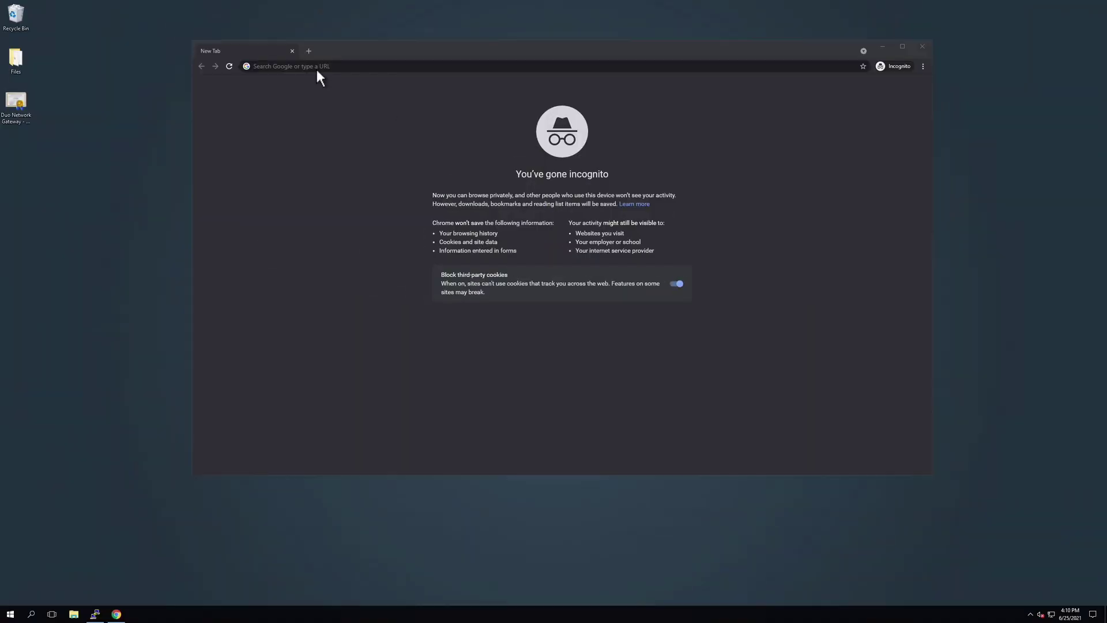
text(https://phabricator.duovideodemo.com)
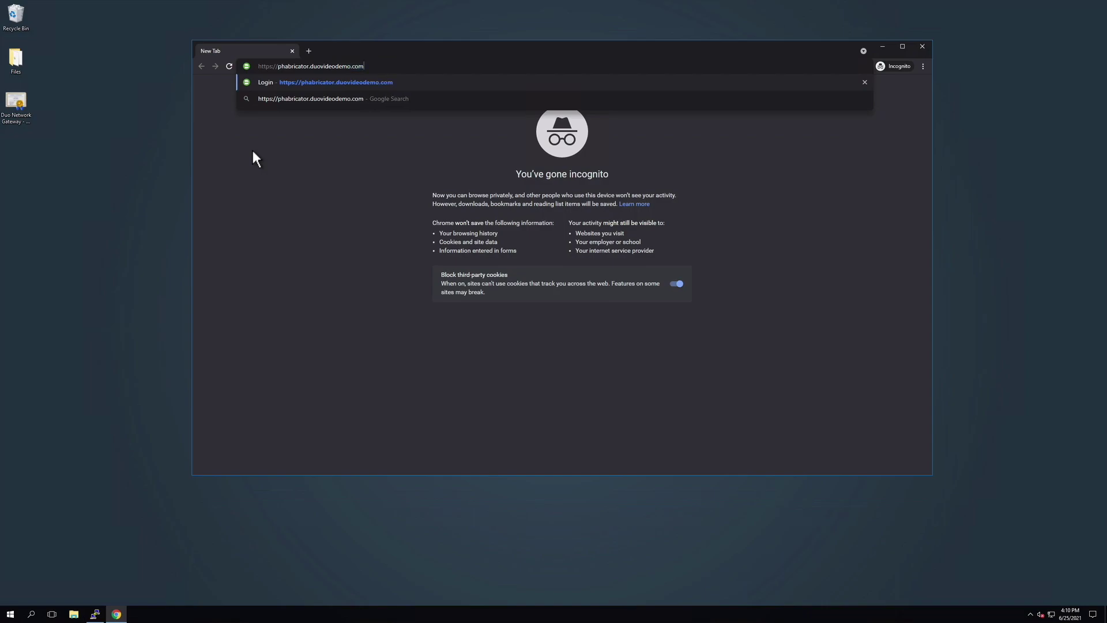
key(Return)
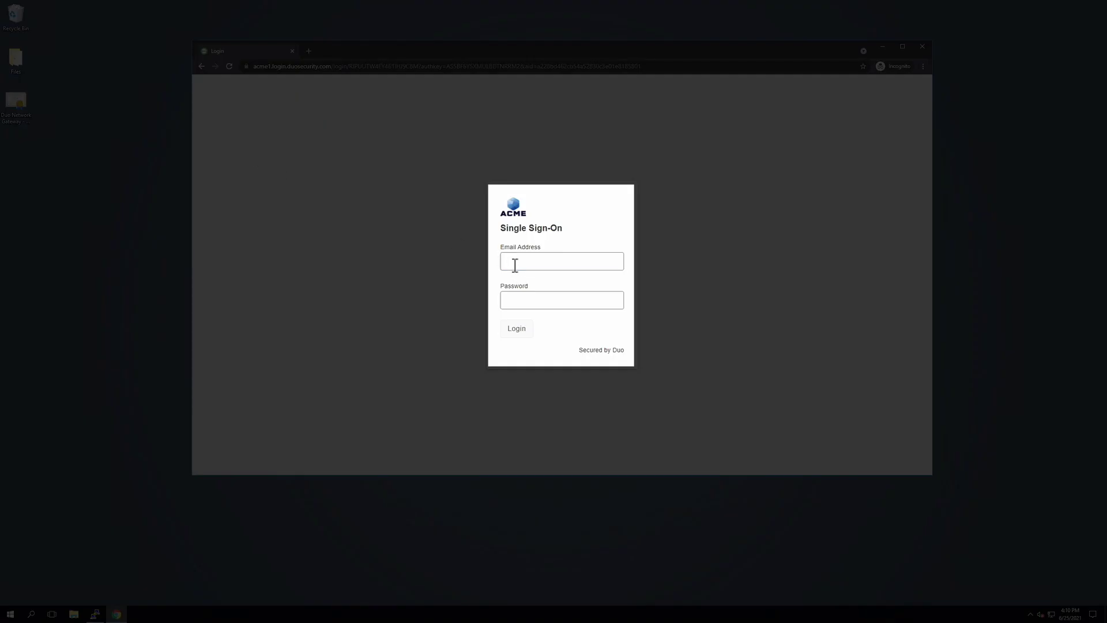
click(515, 265)
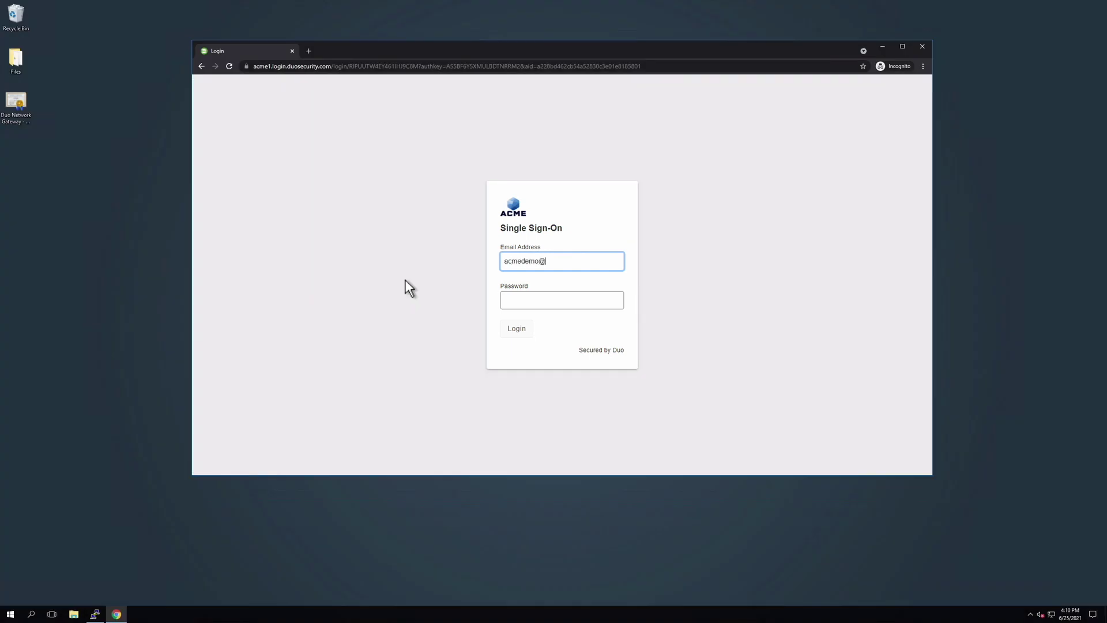
key(Tab)
text(********)
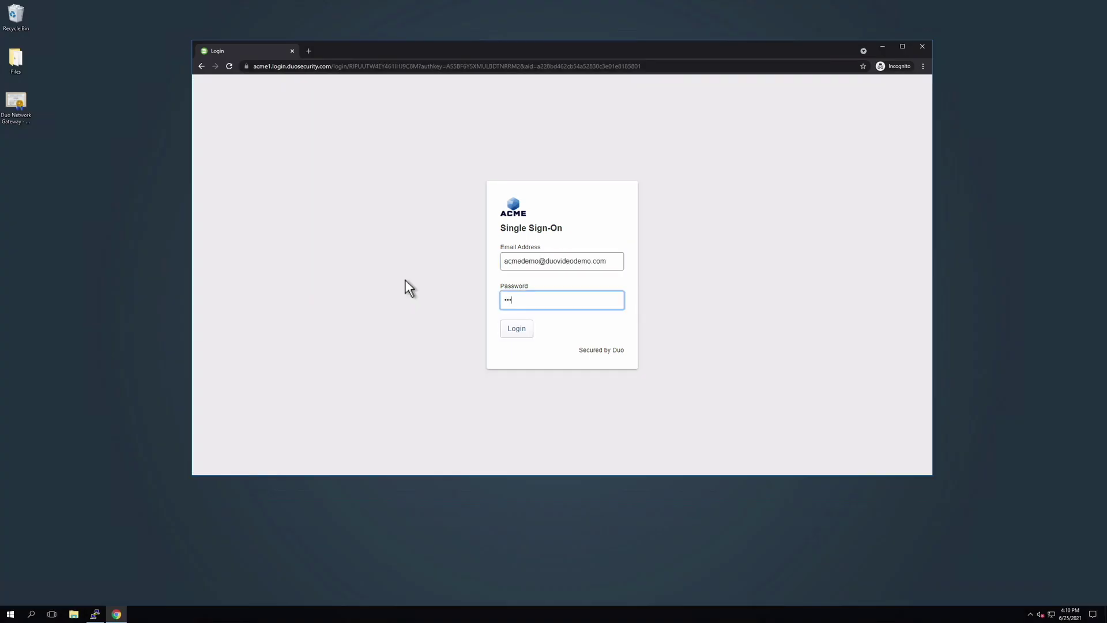
key(Return)
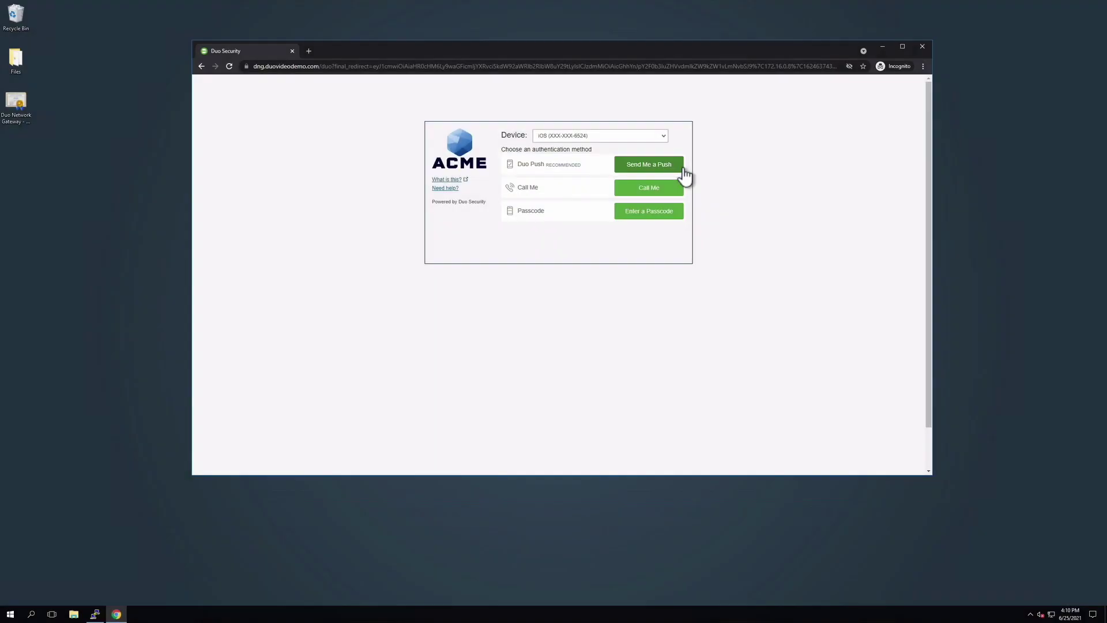
click(682, 169)
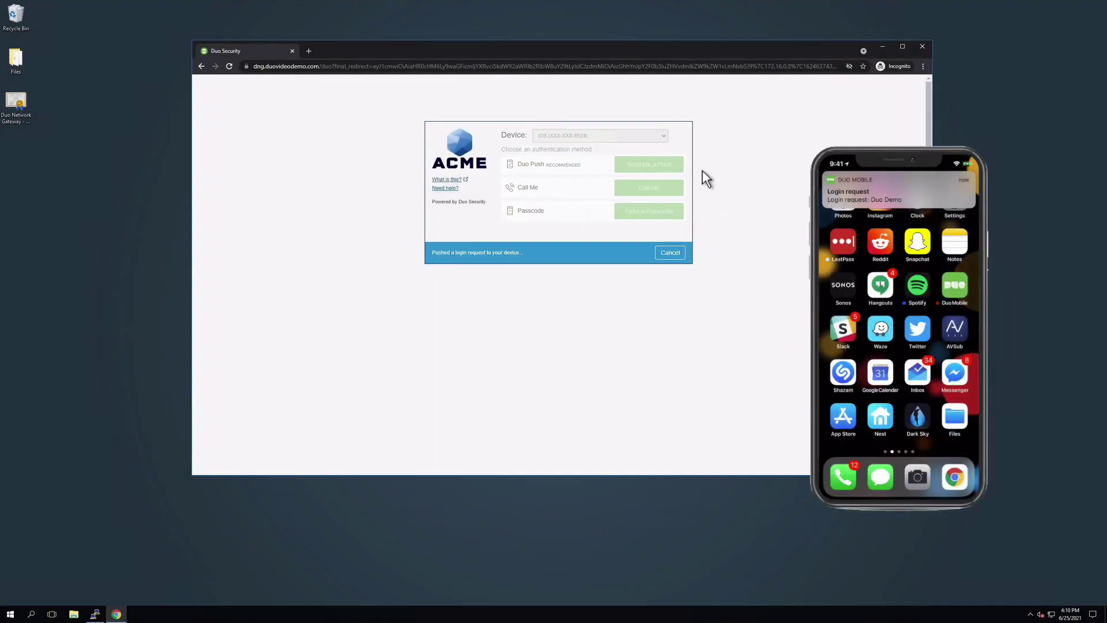